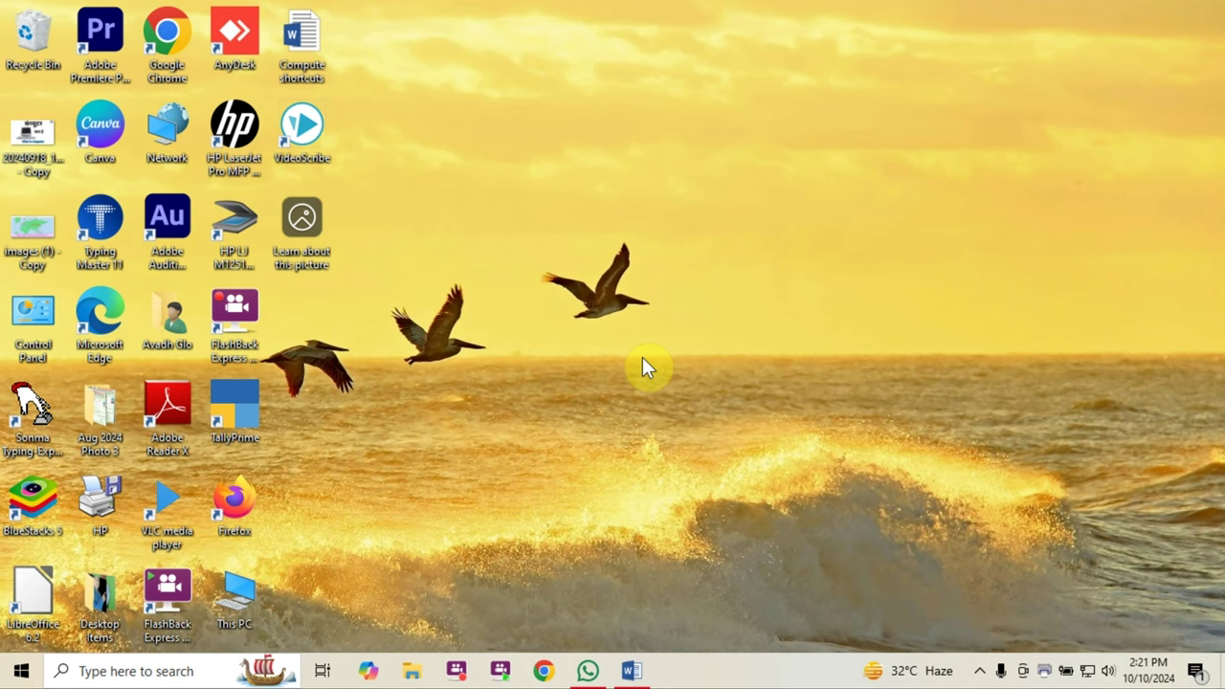
# Step: Paste the Ctrl+A to Ctrl+Z shortcuts list into the empty Document1 and scroll through it
pyautogui.click(631, 670)
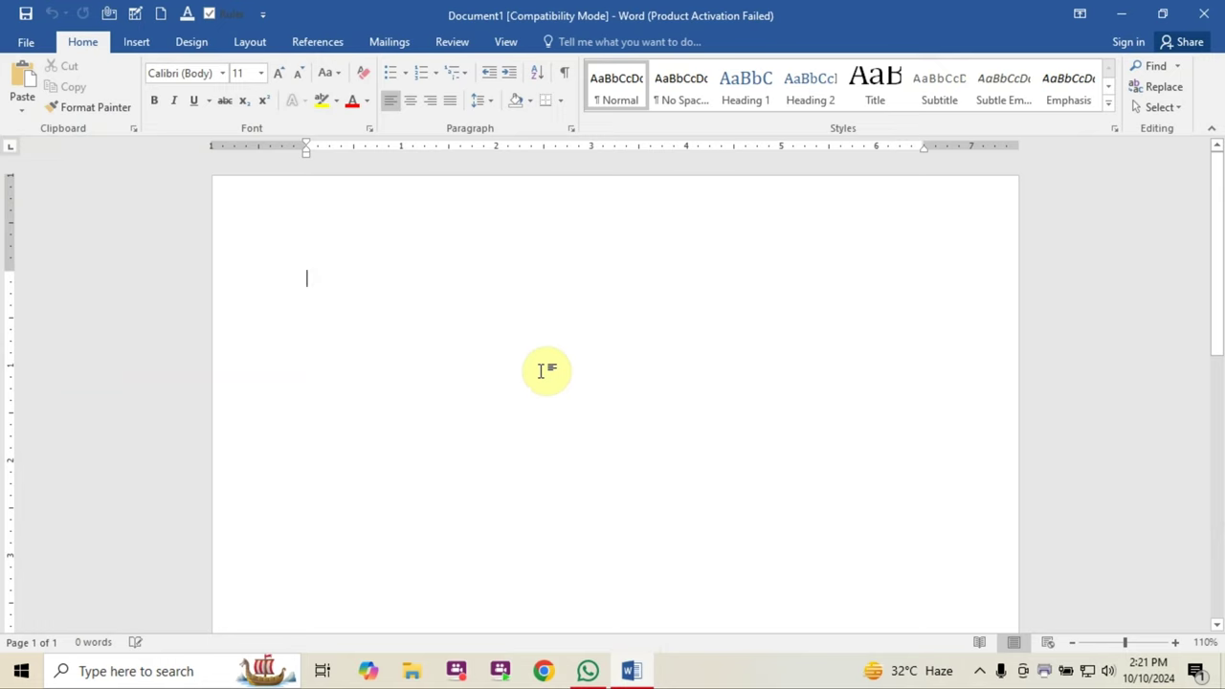
pyautogui.hotkey('ctrl', 'v')
pyautogui.scroll(-3, 560, 403)
pyautogui.scroll(-2, 560, 407)
pyautogui.scroll(5, 560, 406)
pyautogui.scroll(-5, 563, 406)
pyautogui.scroll(-7, 567, 406)
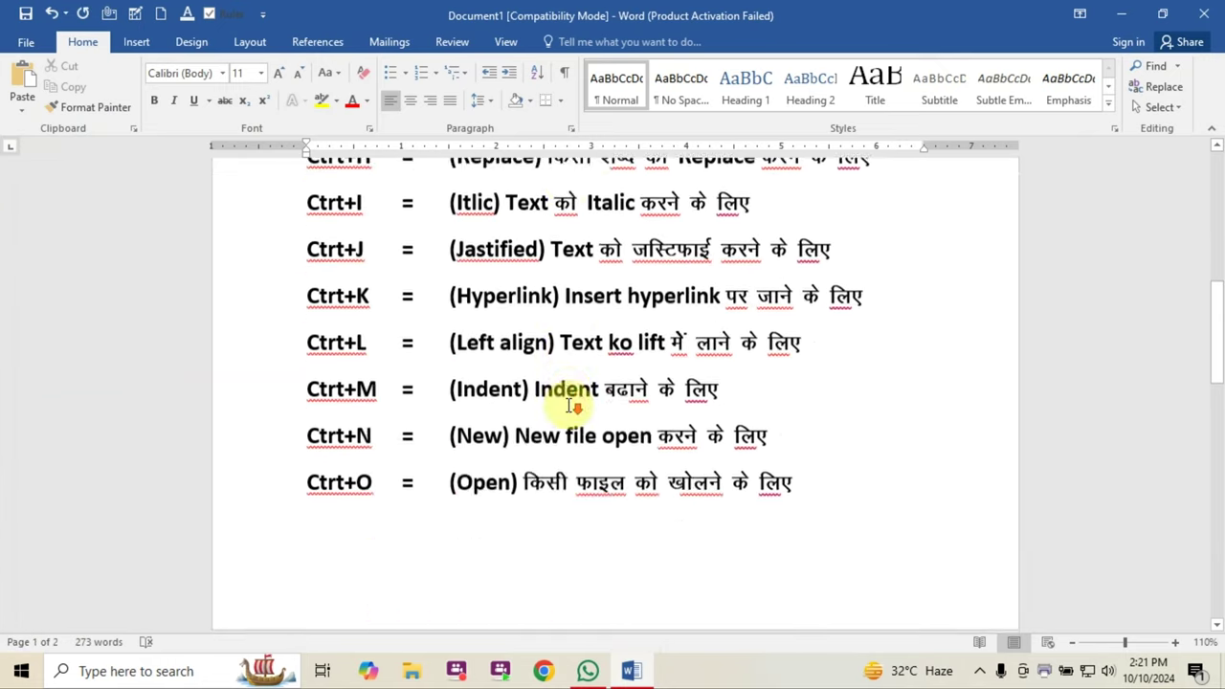
pyautogui.scroll(-6, 572, 404)
pyautogui.scroll(-3, 573, 403)
pyautogui.scroll(-4, 576, 403)
pyautogui.scroll(-4, 576, 403)
pyautogui.scroll(1, 598, 402)
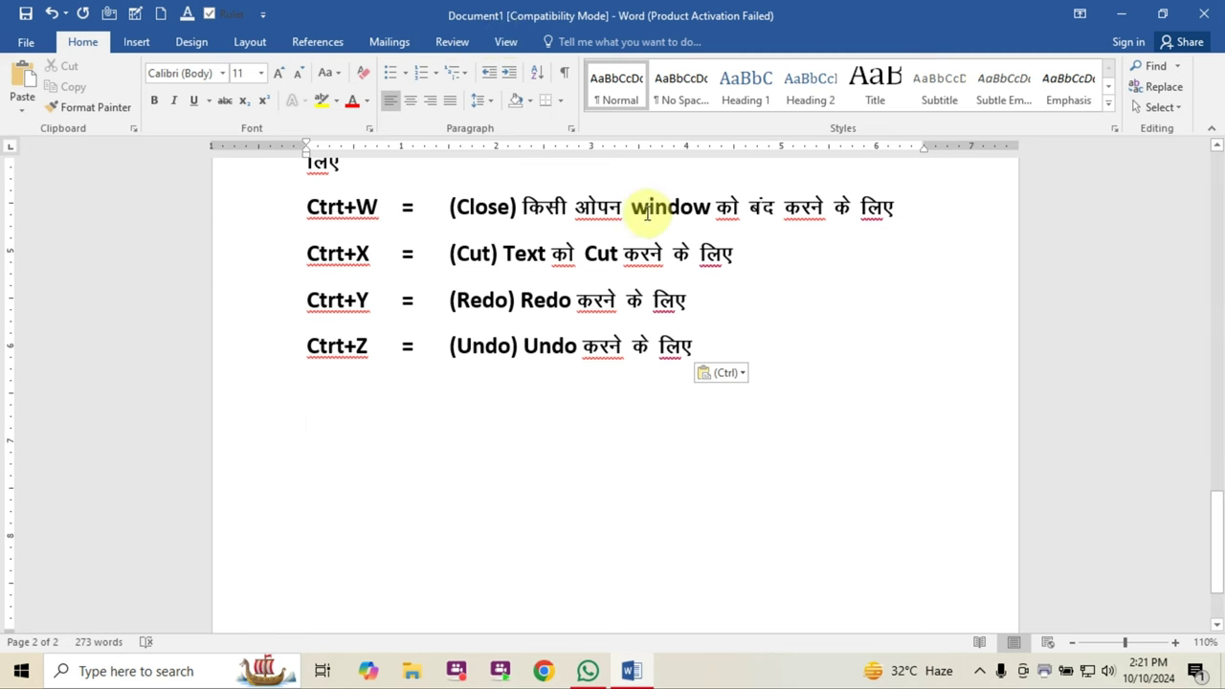
# Step: Scroll back to the top of the shortcuts list and close the unsaved document
pyautogui.scroll(3, 810, 260)
pyautogui.scroll(6, 809, 260)
pyautogui.scroll(4, 810, 261)
pyautogui.scroll(2, 810, 263)
pyautogui.scroll(4, 744, 296)
pyautogui.scroll(4, 815, 287)
pyautogui.scroll(7, 815, 306)
pyautogui.scroll(1, 816, 306)
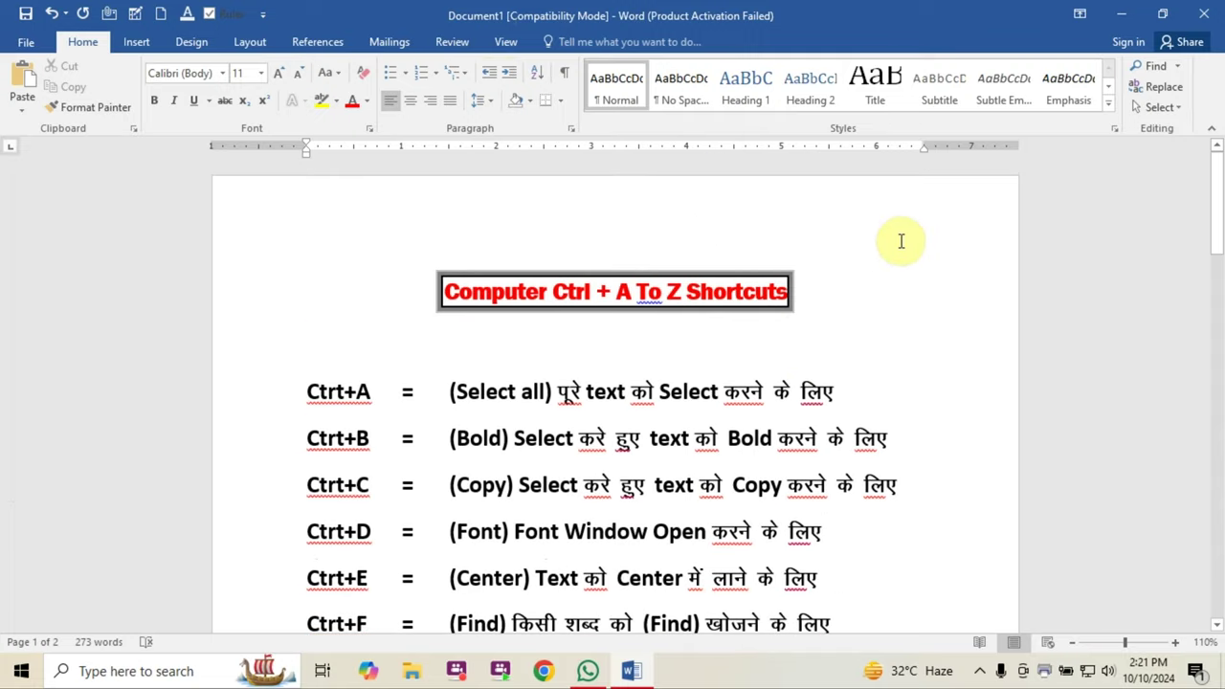
pyautogui.click(1210, 14)
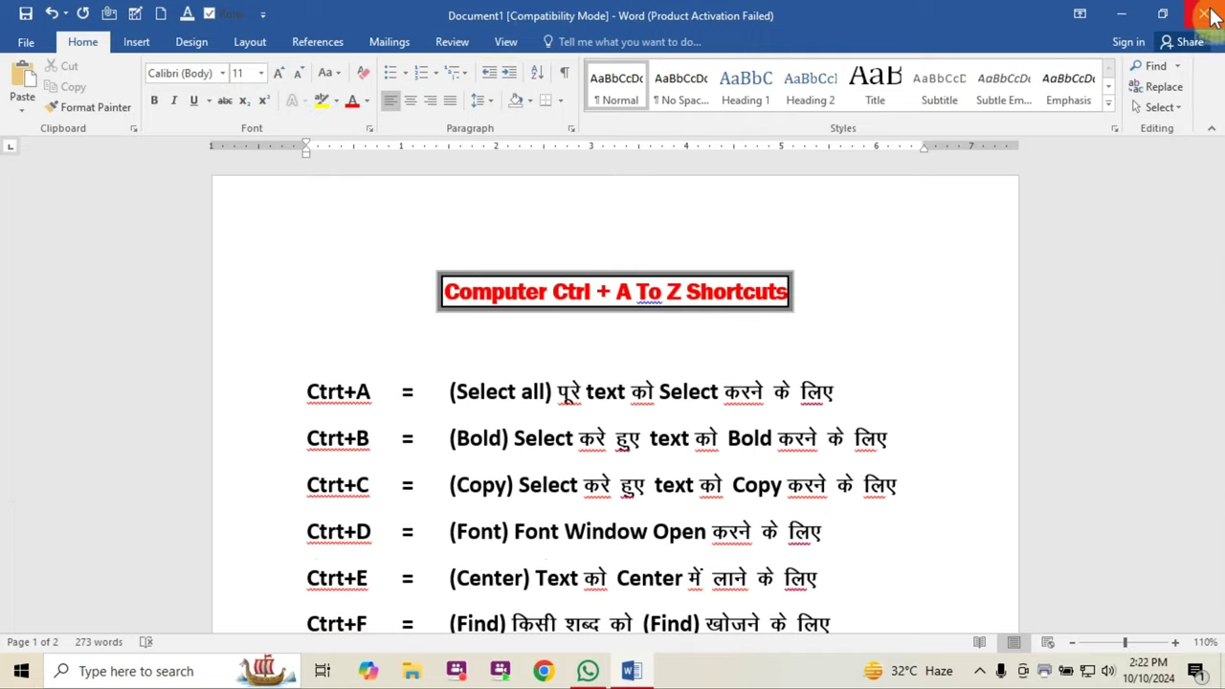
# Step: Close the document with Don't Save, then relaunch Word via winword and start a blank document
pyautogui.click(1210, 14)
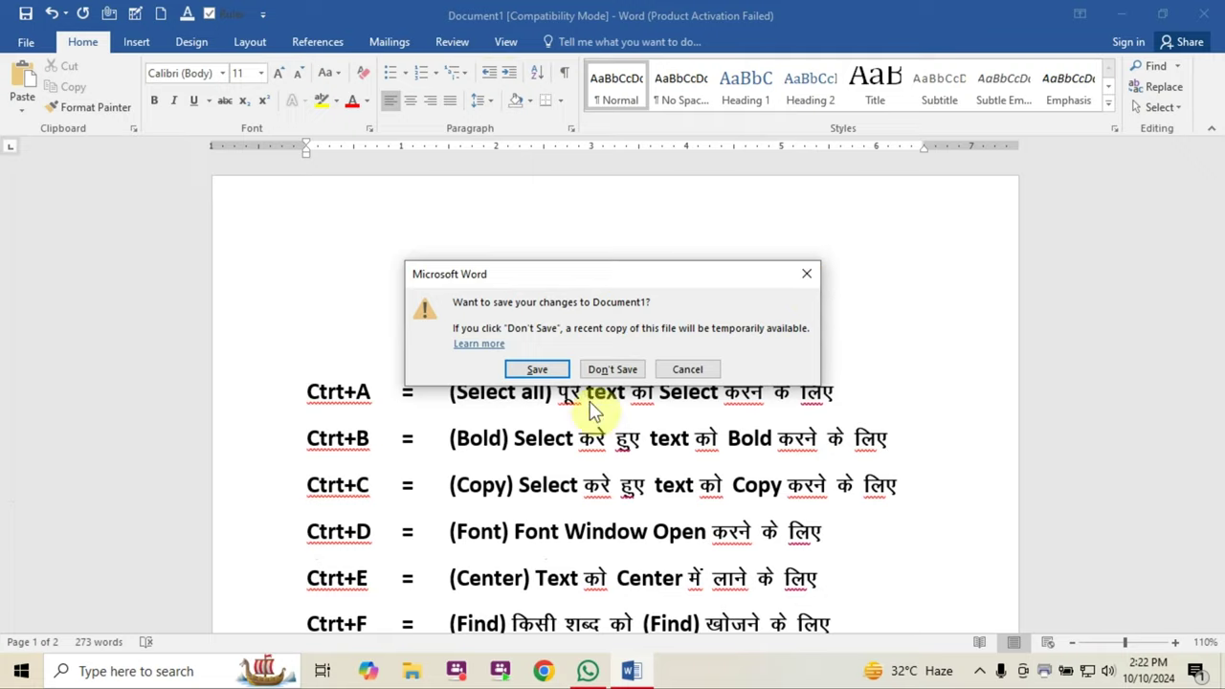
pyautogui.click(609, 370)
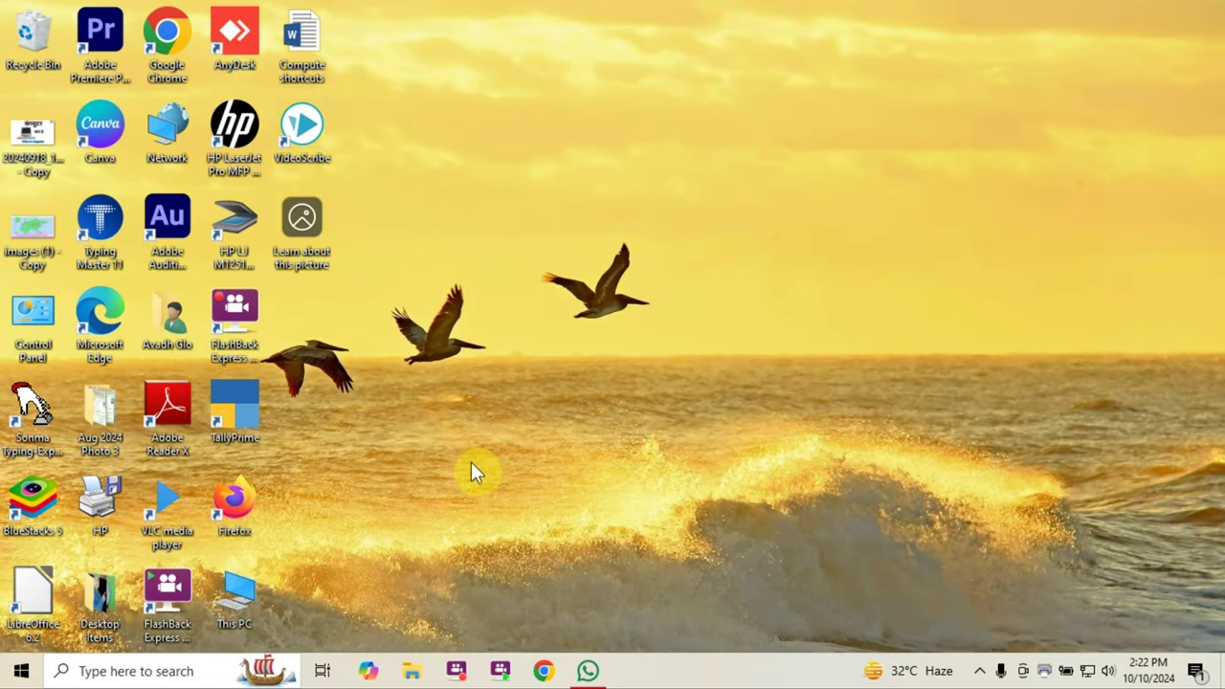
pyautogui.press('super+r')
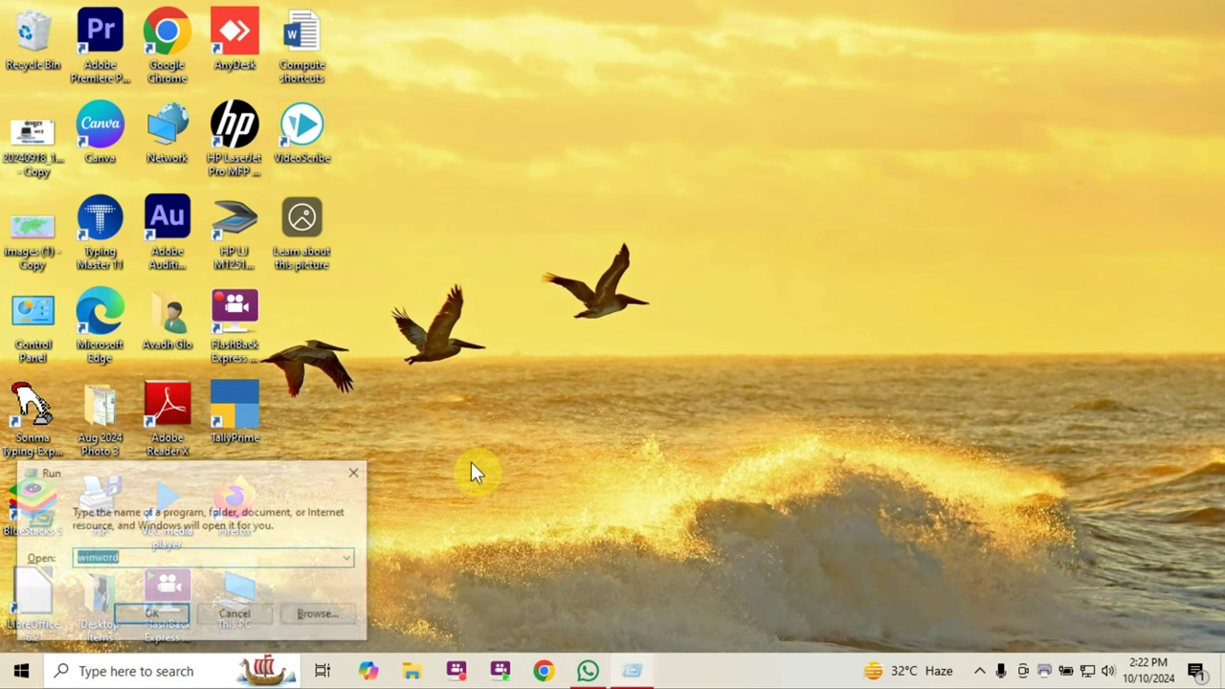
pyautogui.press('Return')
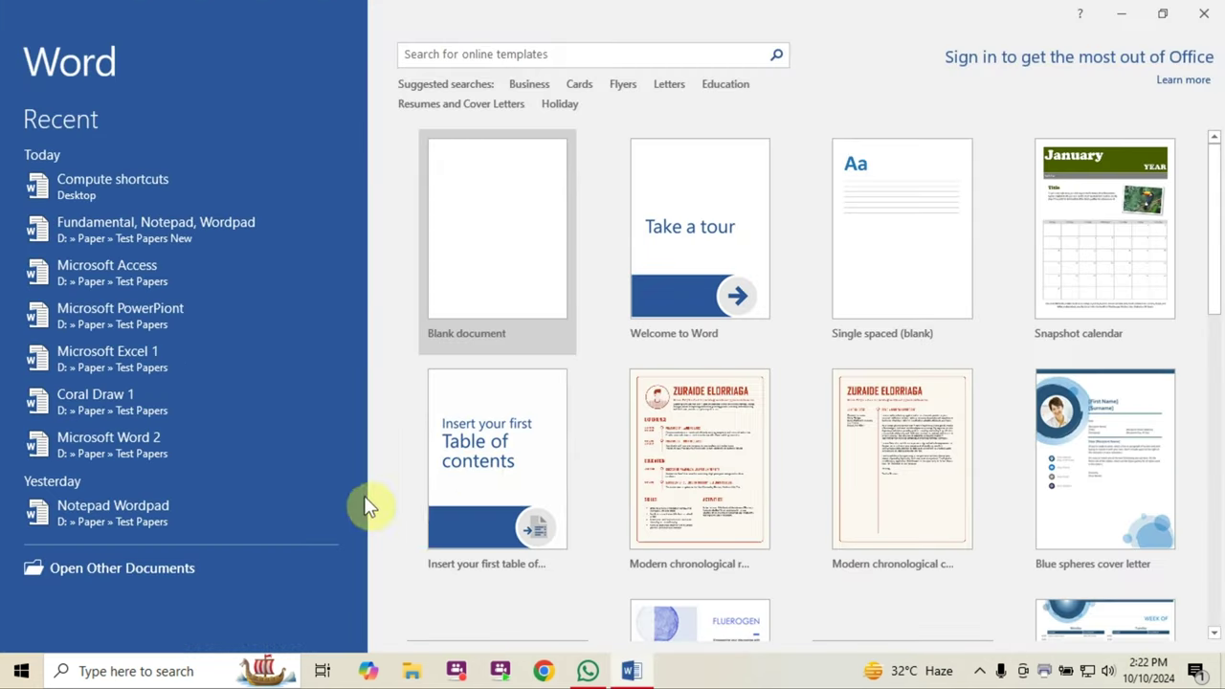
pyautogui.click(802, 510)
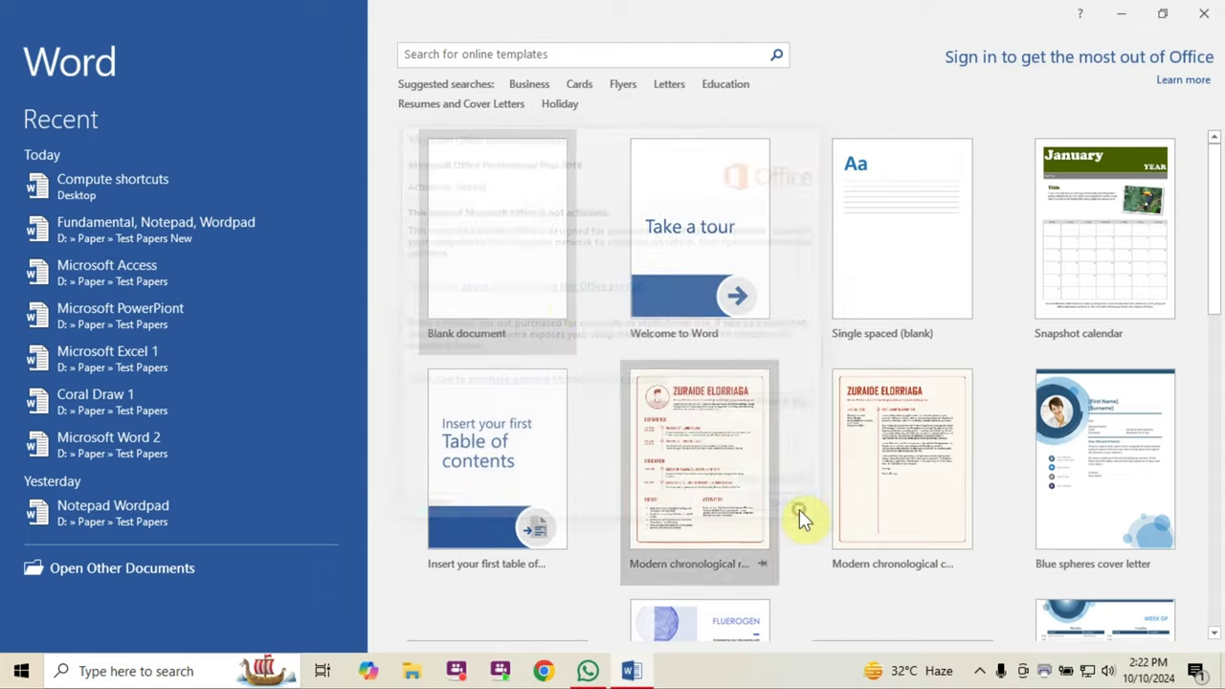
pyautogui.click(526, 280)
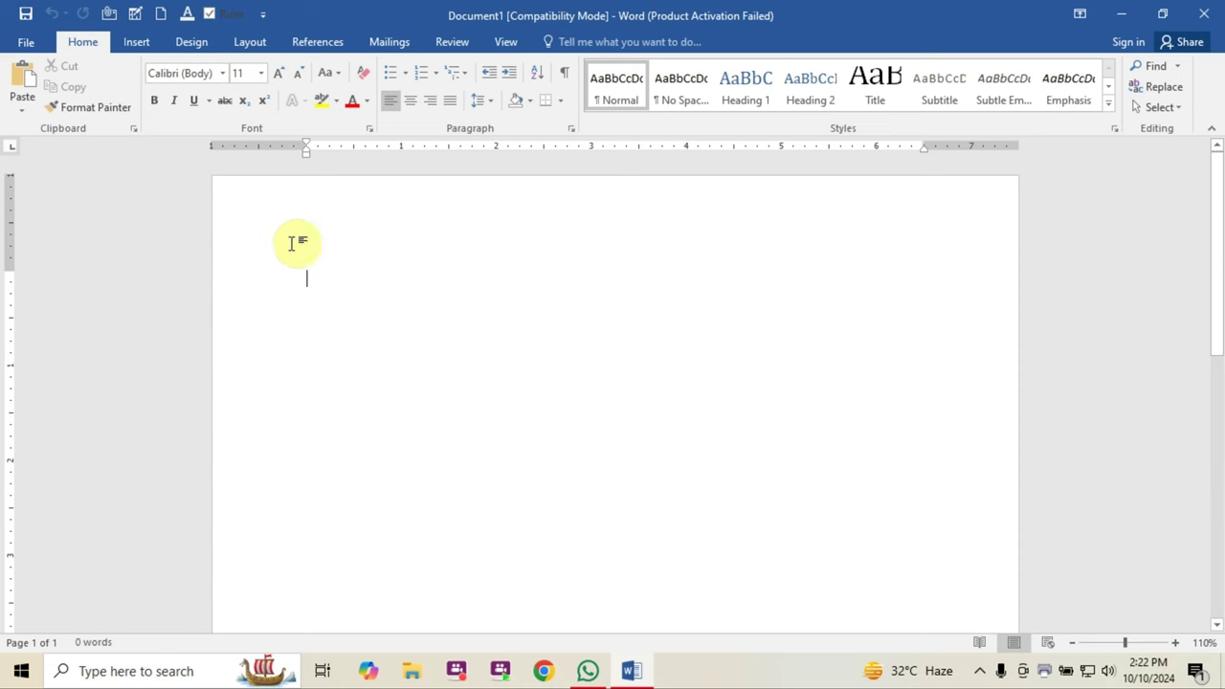
# Step: Open File > Info and expand Manage Document to reveal the unsaved-document recovery options
pyautogui.click(27, 42)
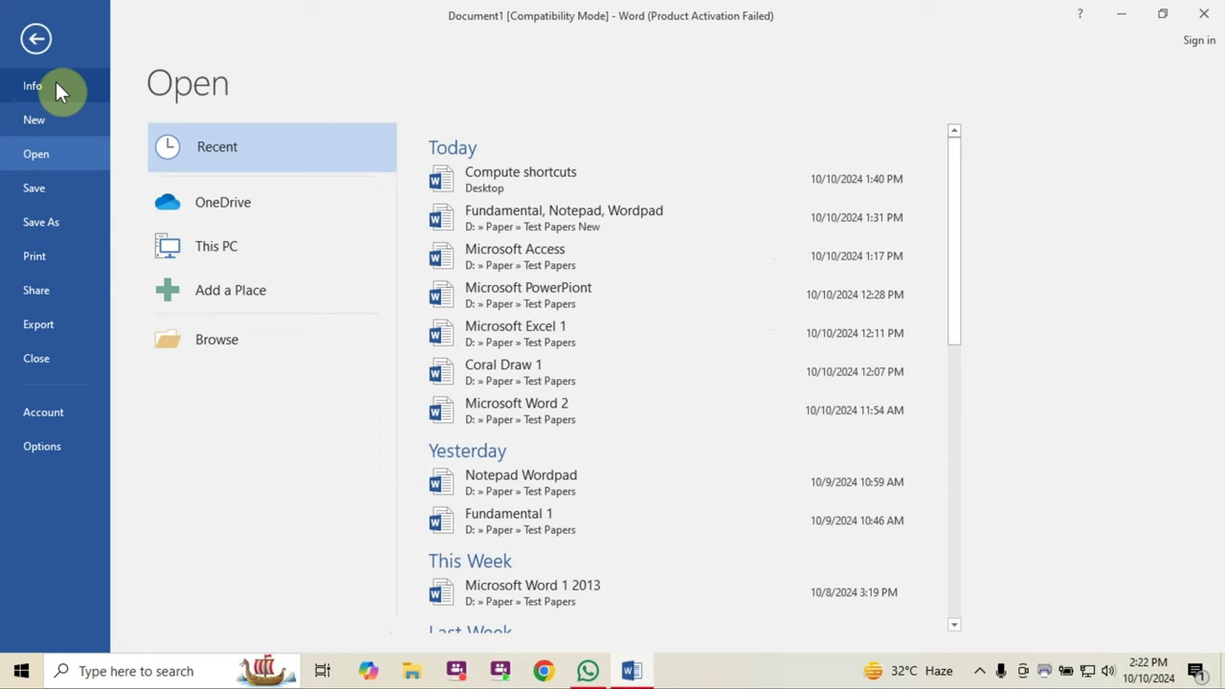
pyautogui.click(55, 88)
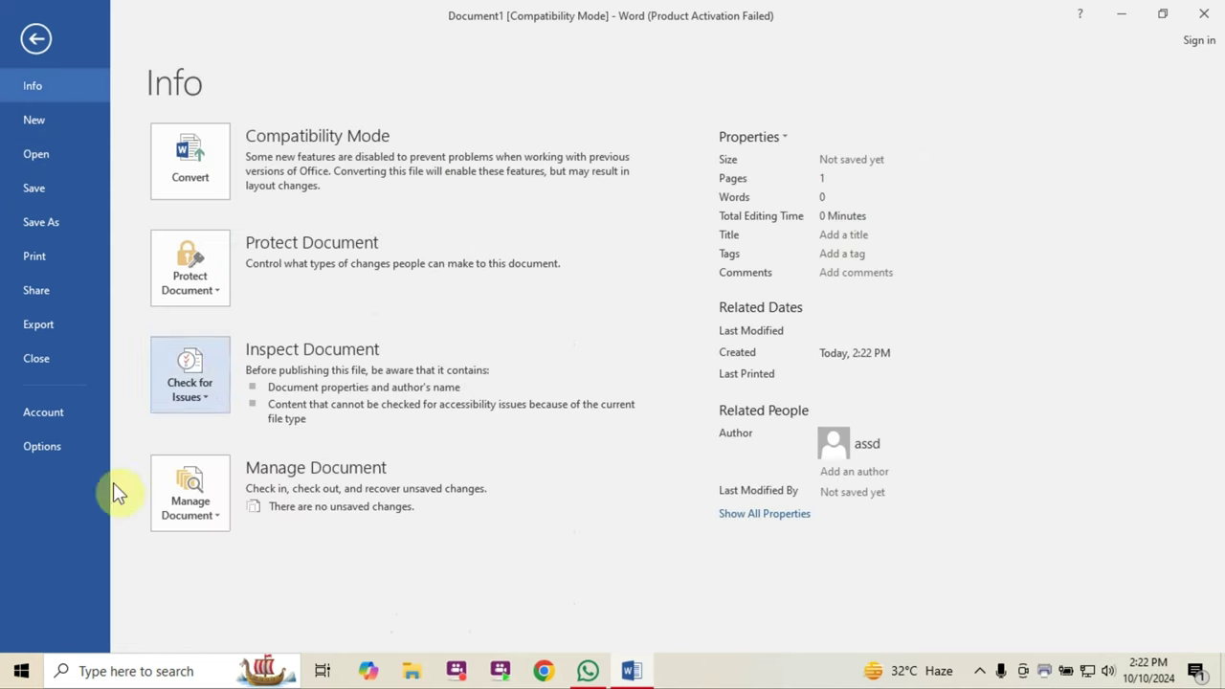
pyautogui.click(217, 515)
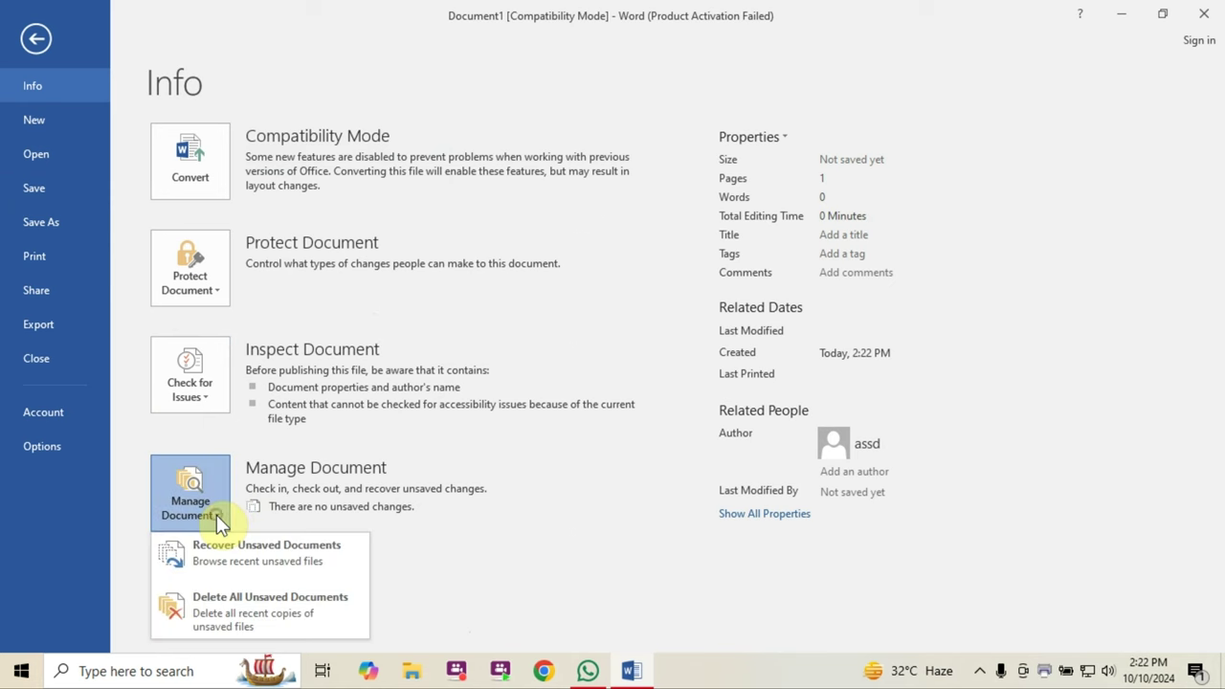
# Step: Open the unsaved Computer Ctrl file from UnsavedFiles via Recover Unsaved Documents and show its View options
pyautogui.click(283, 561)
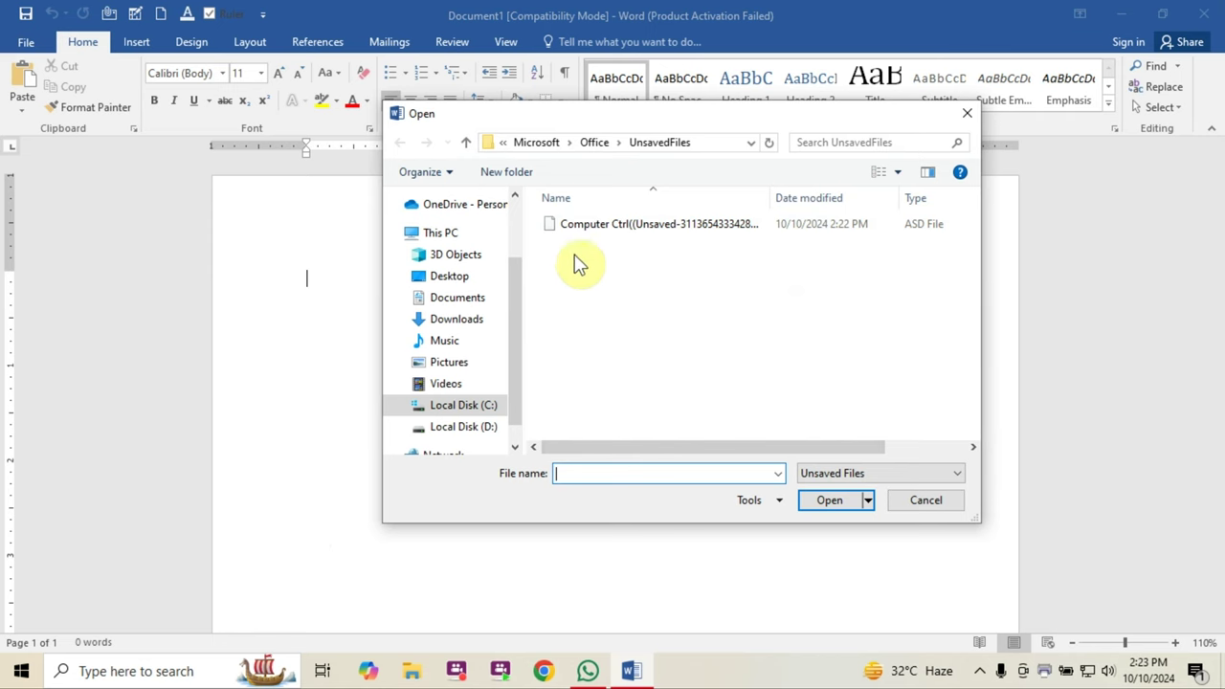
pyautogui.click(697, 226)
pyautogui.click(829, 500)
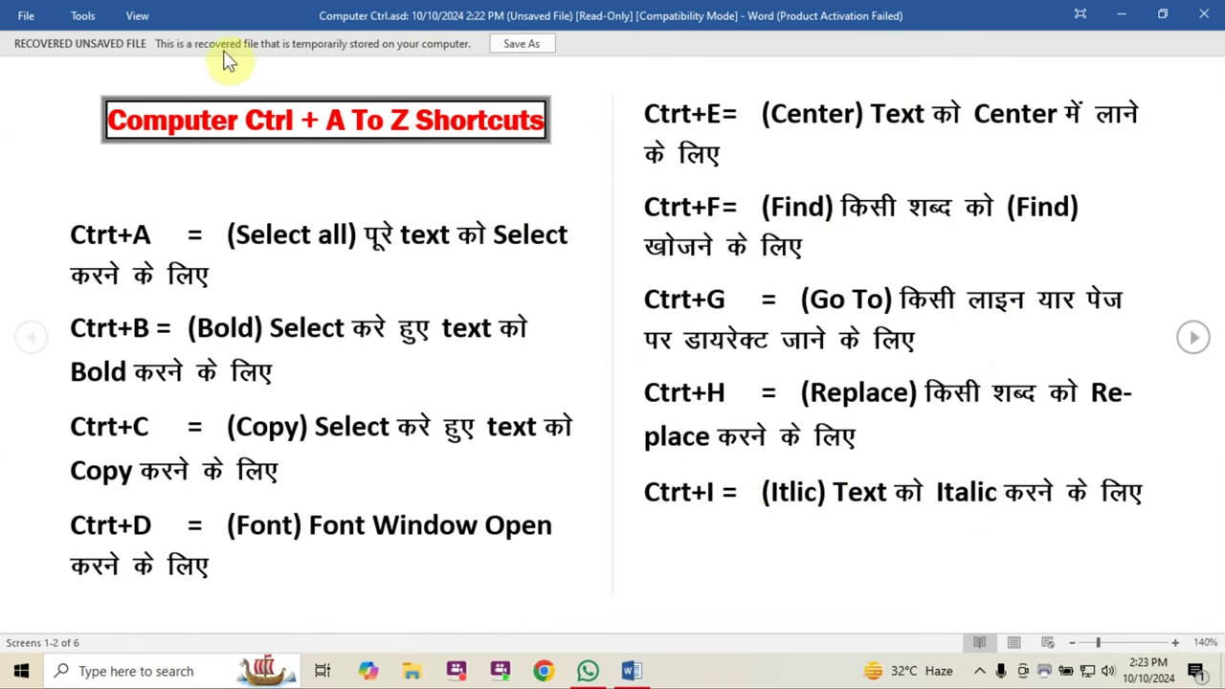
pyautogui.click(134, 15)
# Step: Enable editing of the recovered file, scroll to the Ctrt+Z line, and type 'ryrytr' after it
pyautogui.click(187, 54)
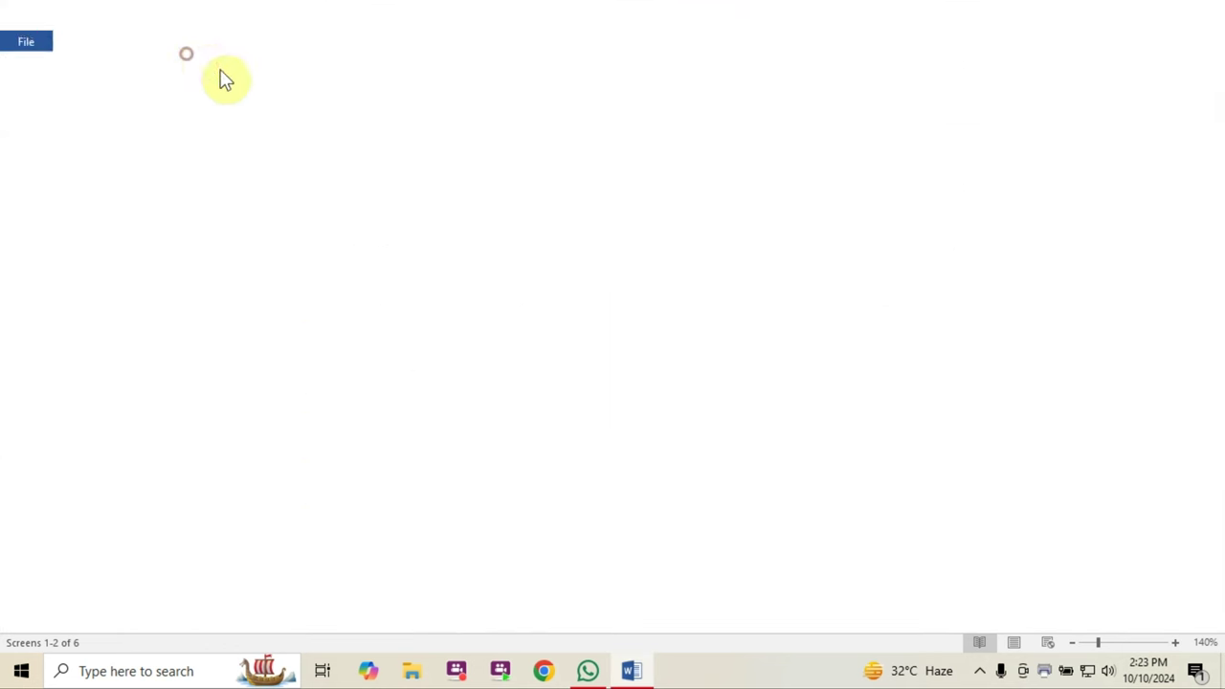
pyautogui.scroll(-3, 766, 374)
pyautogui.scroll(-5, 791, 386)
pyautogui.scroll(-3, 790, 386)
pyautogui.scroll(-2, 801, 402)
pyautogui.scroll(-3, 815, 399)
pyautogui.scroll(-2, 801, 403)
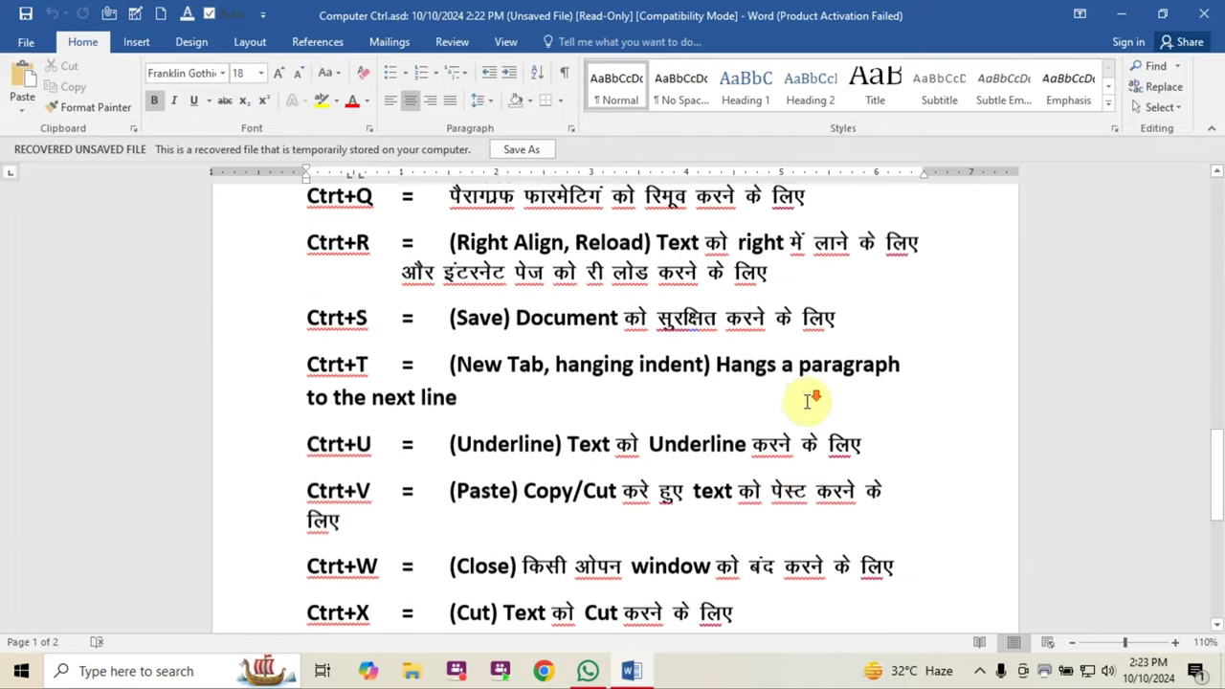
pyautogui.scroll(-3, 801, 399)
pyautogui.scroll(-3, 787, 399)
pyautogui.click(710, 372)
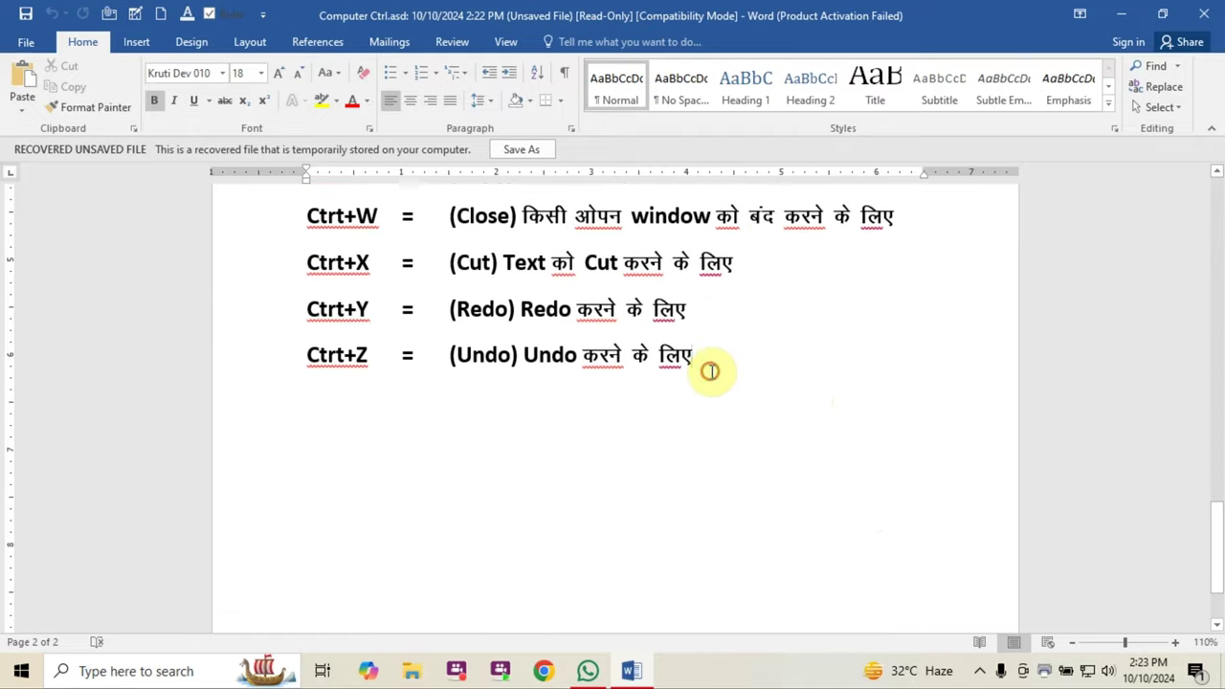
pyautogui.write('ryrytr')
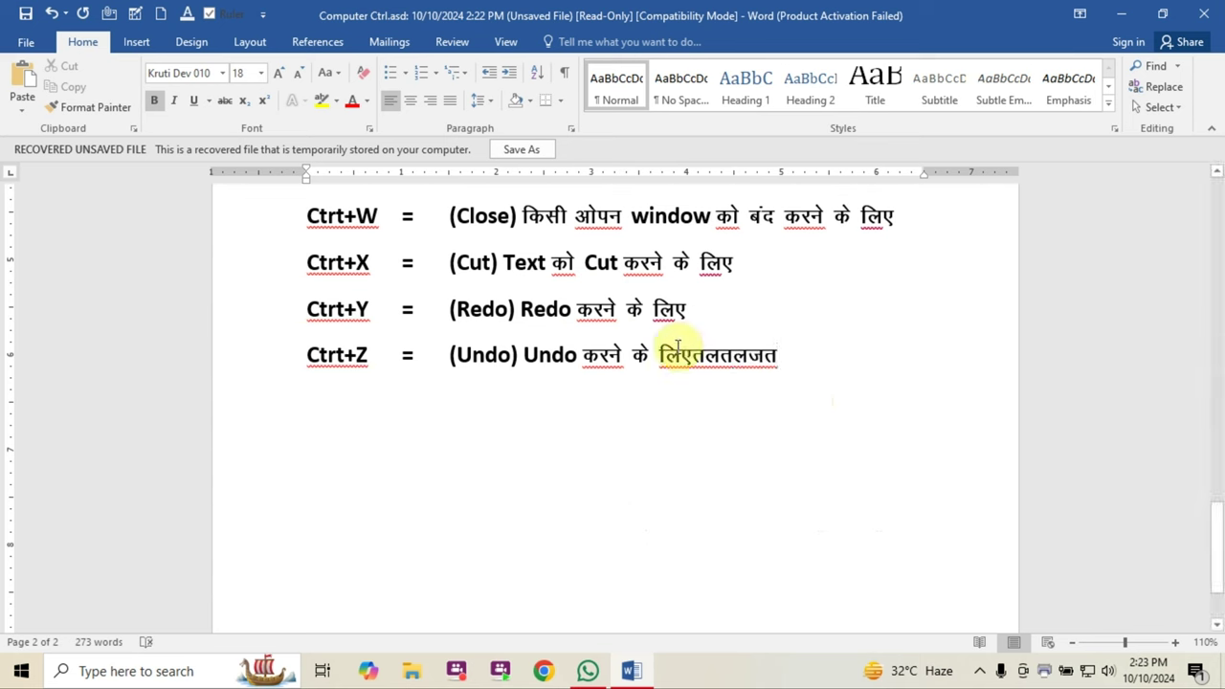